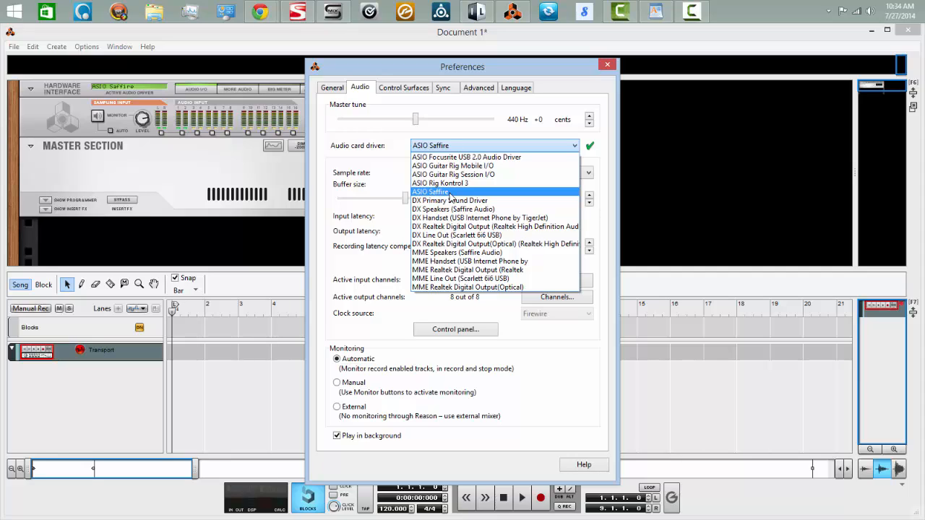
# - Set the audio card driver to ASIO Saffire and confirm all listed input channel pairs as active
pyautogui.click(449, 192)
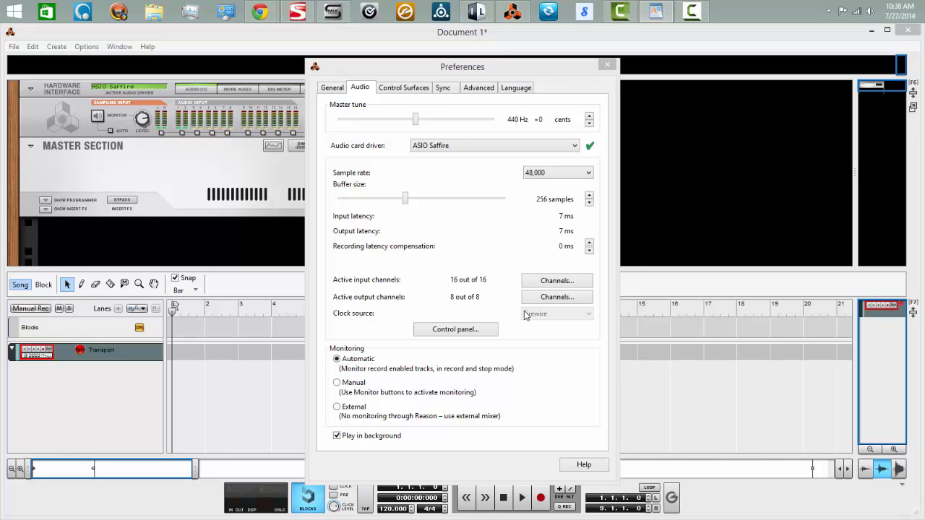
pyautogui.click(557, 282)
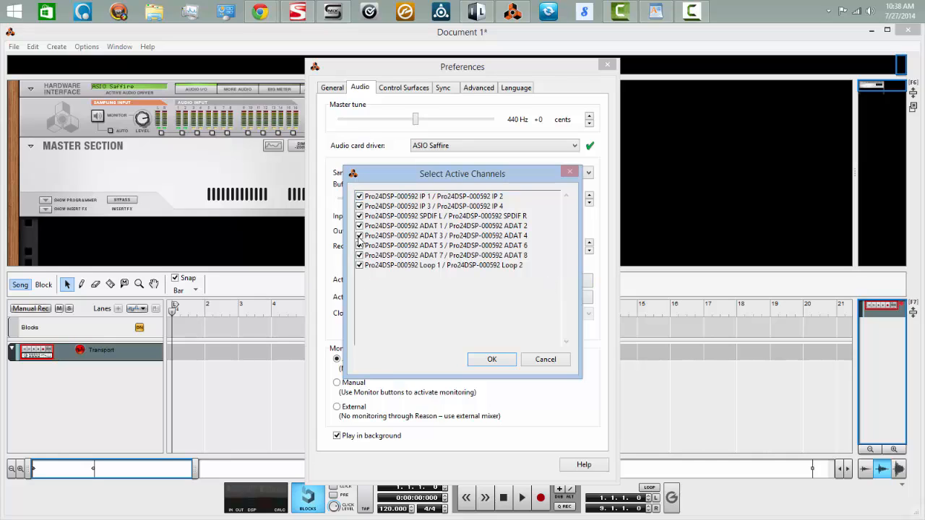
pyautogui.click(491, 360)
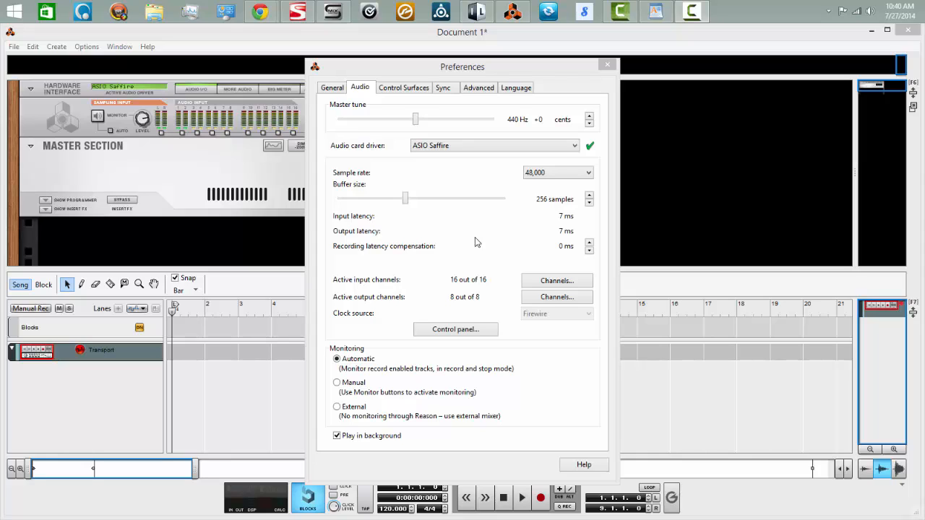
# - Set the MIDI clock sync output to 2- LoopBe Internal MIDI and show the control surface settings
pyautogui.click(443, 88)
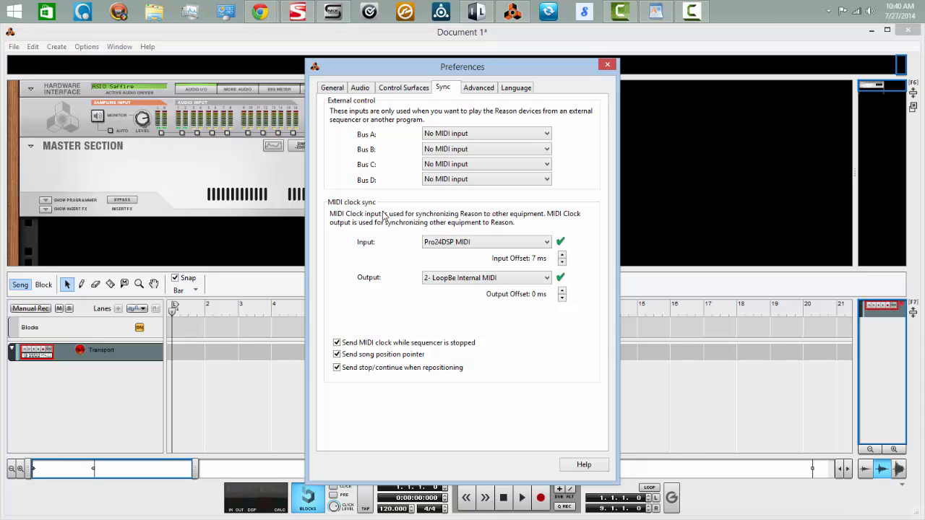
pyautogui.click(547, 280)
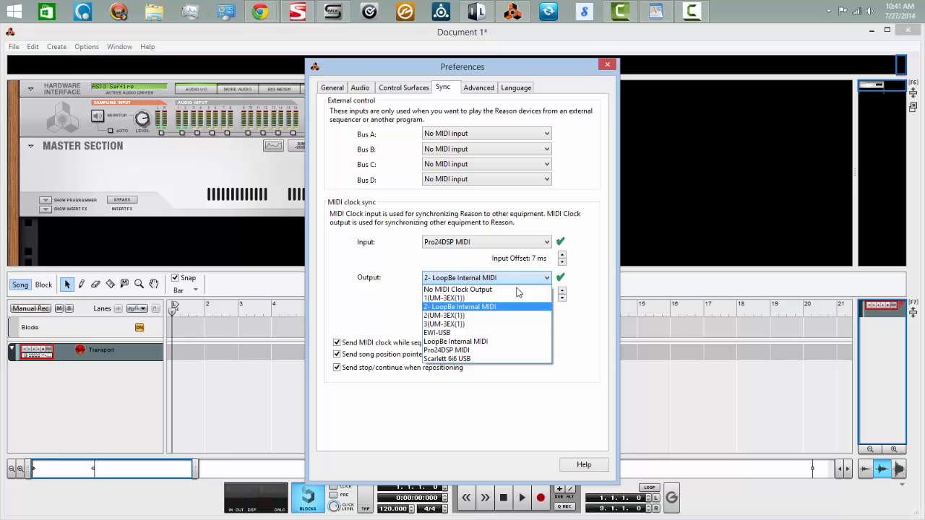
pyautogui.click(485, 308)
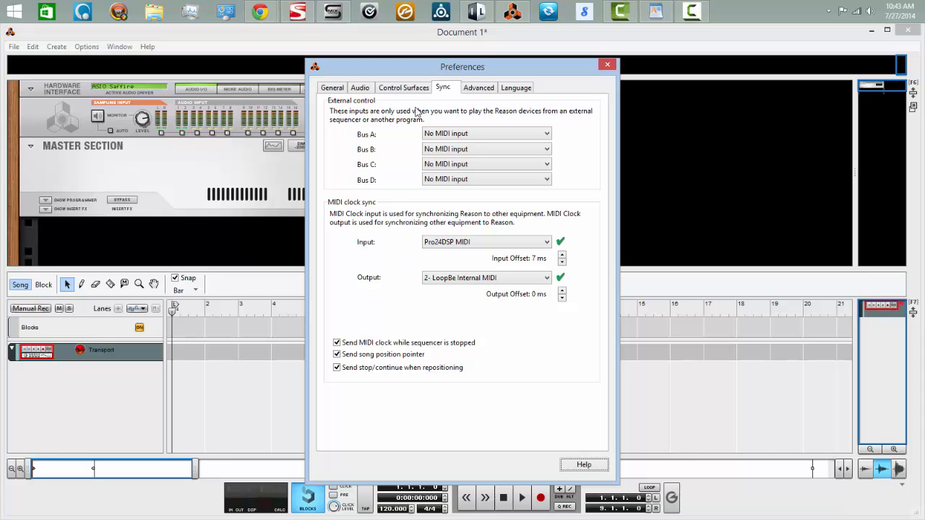
pyautogui.click(400, 90)
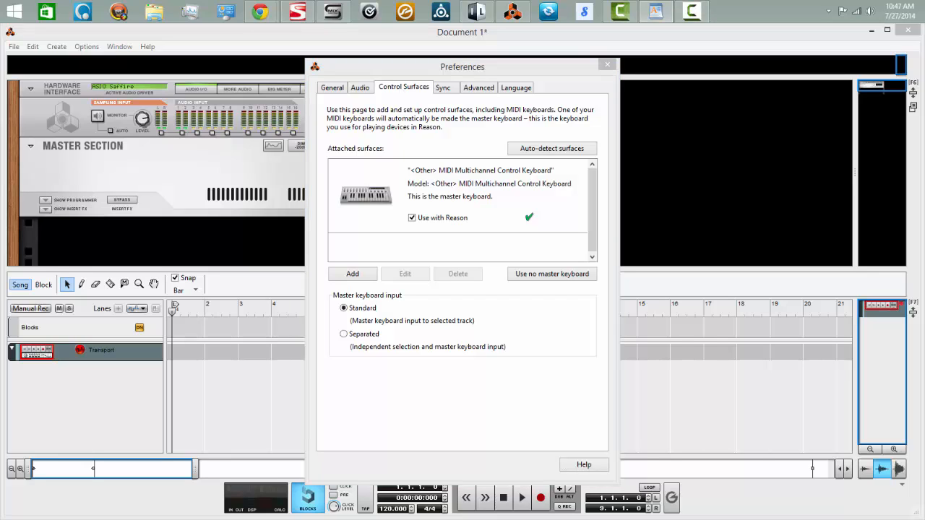
# - Close the preferences and quit Reason without saving Document 1
pyautogui.click(609, 65)
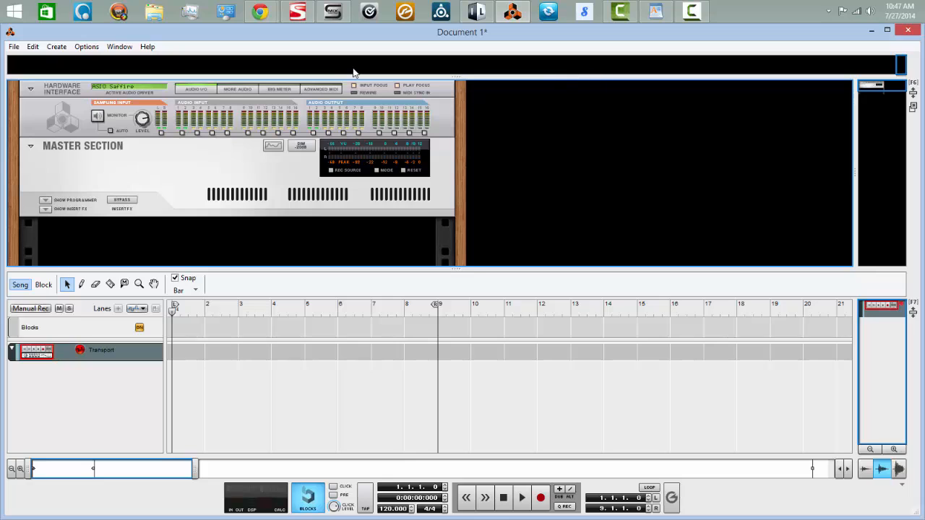
pyautogui.click(908, 30)
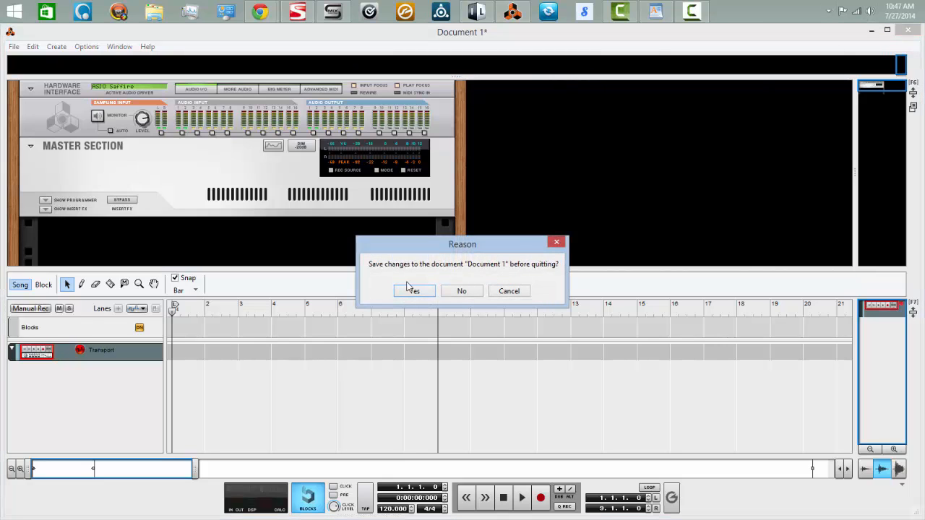
pyautogui.click(465, 294)
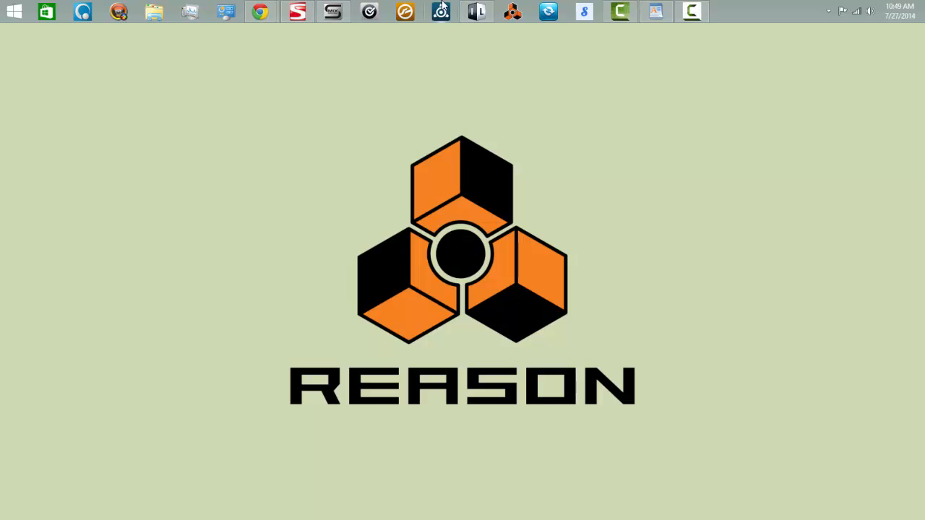
# - Switch to Image-Line Minihost Modular, dismiss its start screen and open its preferences
pyautogui.click(477, 11)
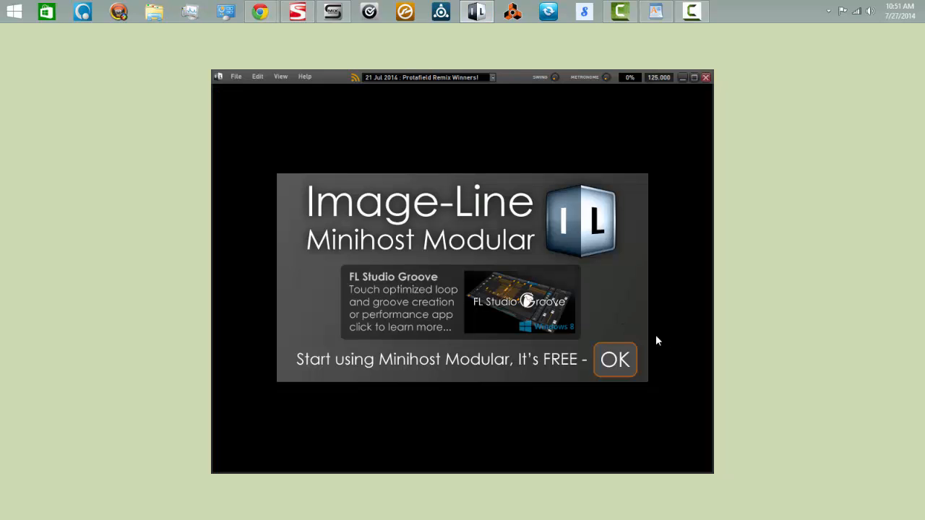
pyautogui.click(619, 362)
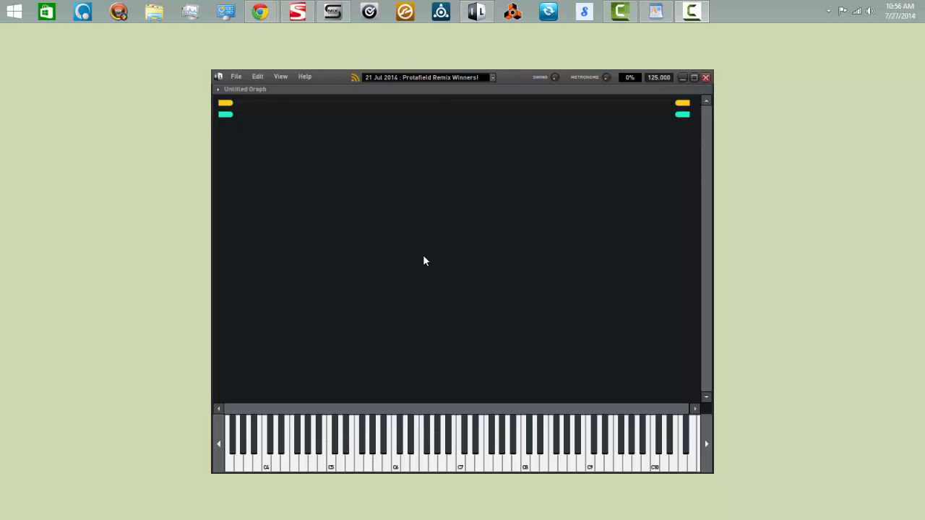
pyautogui.click(235, 76)
pyautogui.click(271, 152)
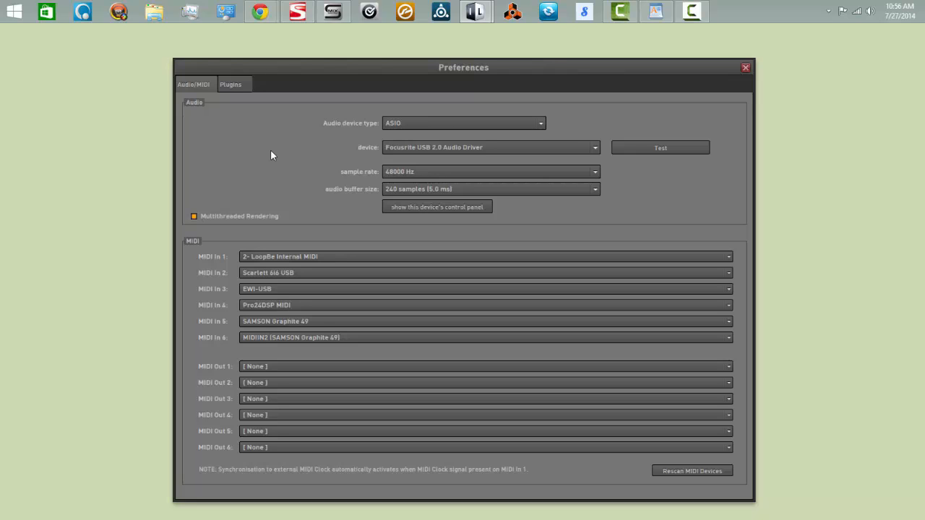
# - Choose ASIO with the Focusrite USB 2.0 Audio Driver for audio and 2- LoopBe Internal MIDI for MIDI In 1
pyautogui.click(540, 125)
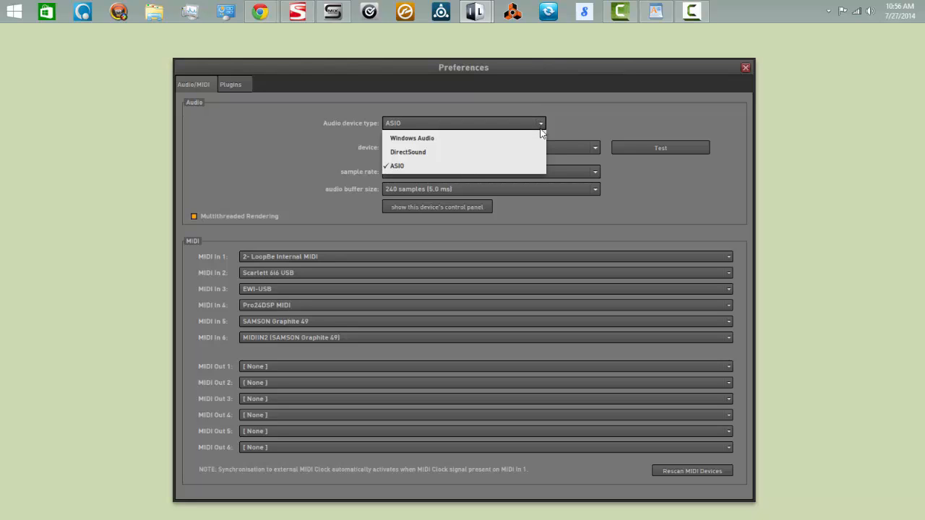
pyautogui.click(431, 167)
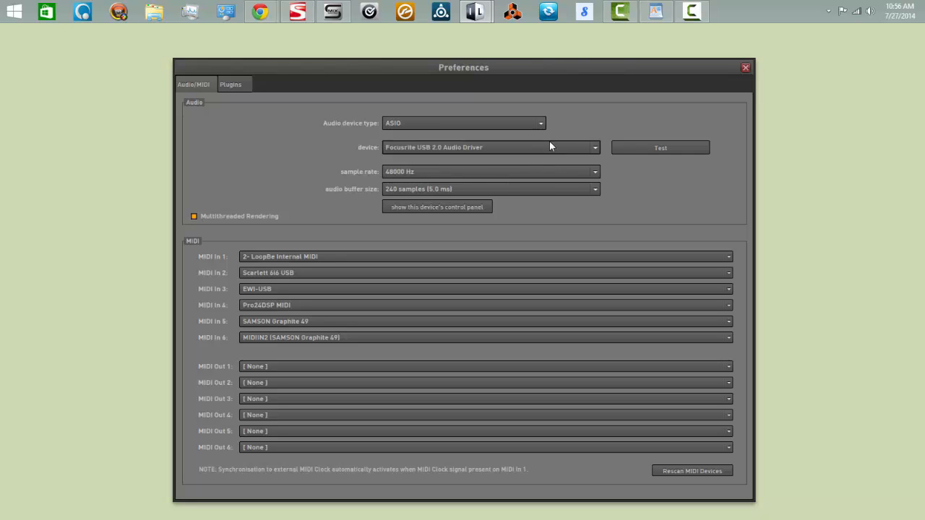
pyautogui.click(595, 147)
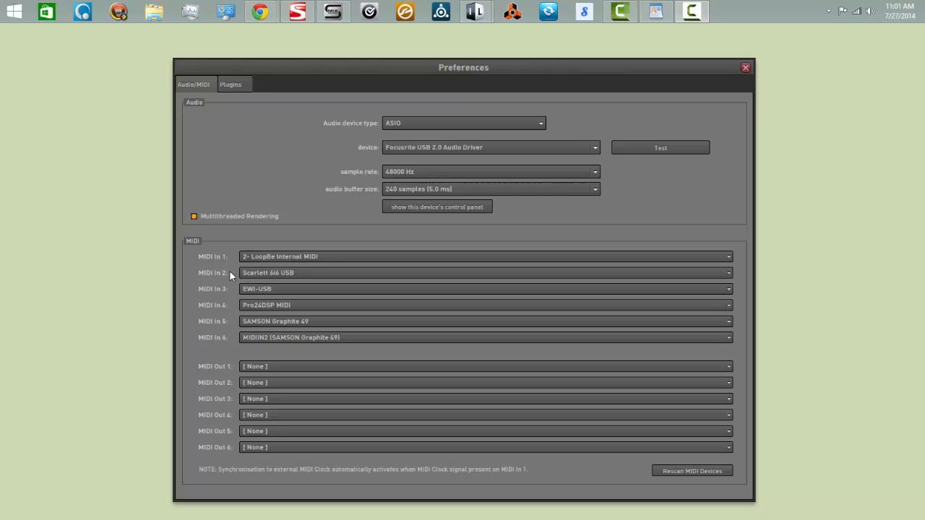
pyautogui.click(729, 260)
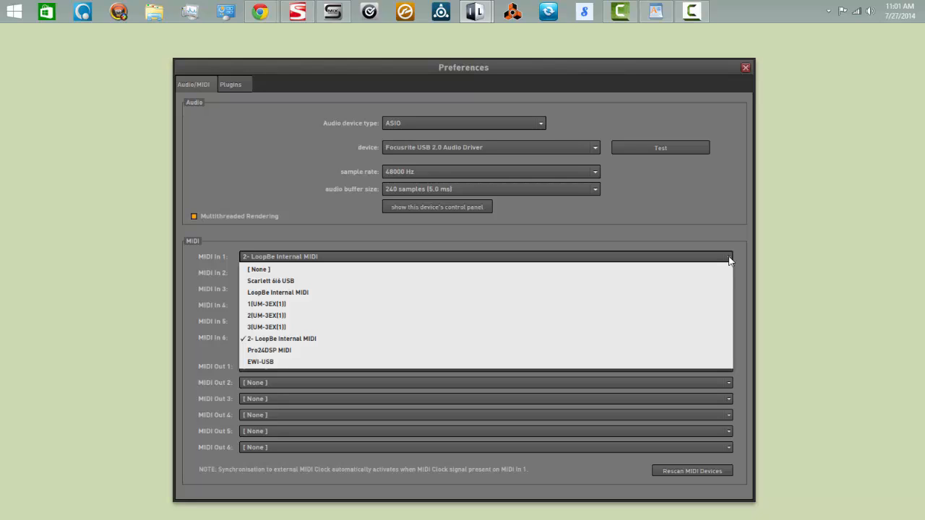
pyautogui.click(303, 342)
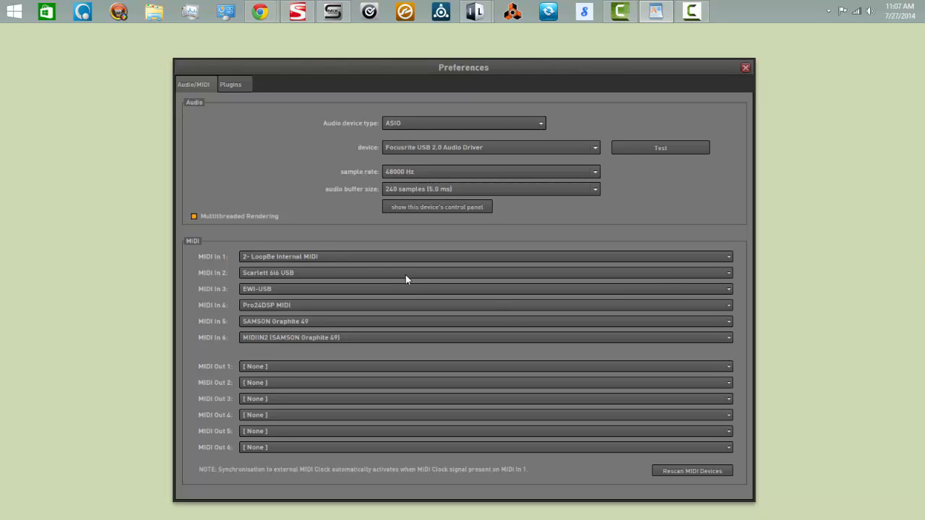
# - Clear the plugin list and choose Local Disk (C:) as custom VST folder 1
pyautogui.click(229, 85)
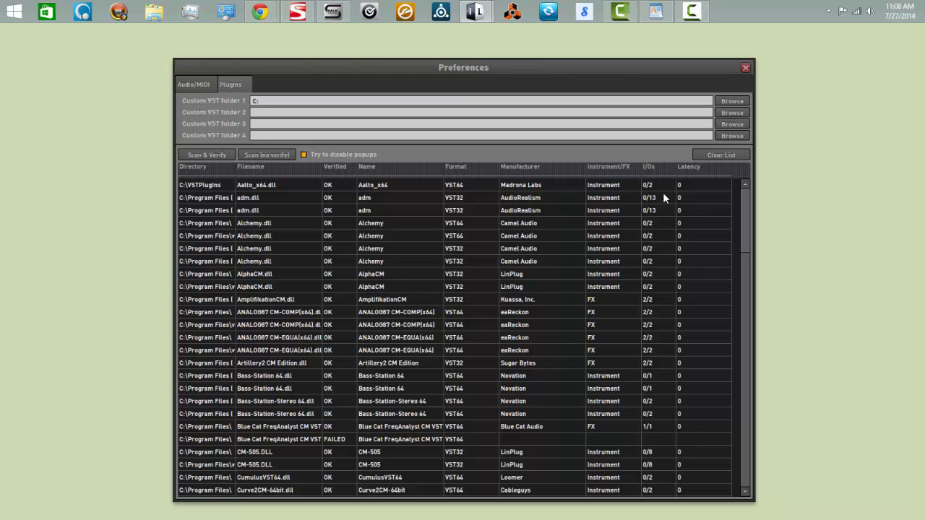
pyautogui.click(722, 155)
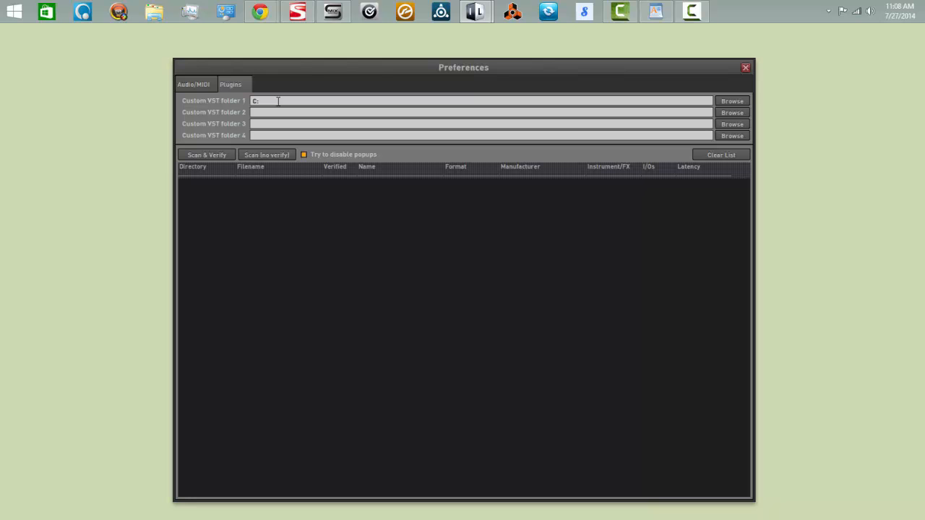
pyautogui.click(729, 102)
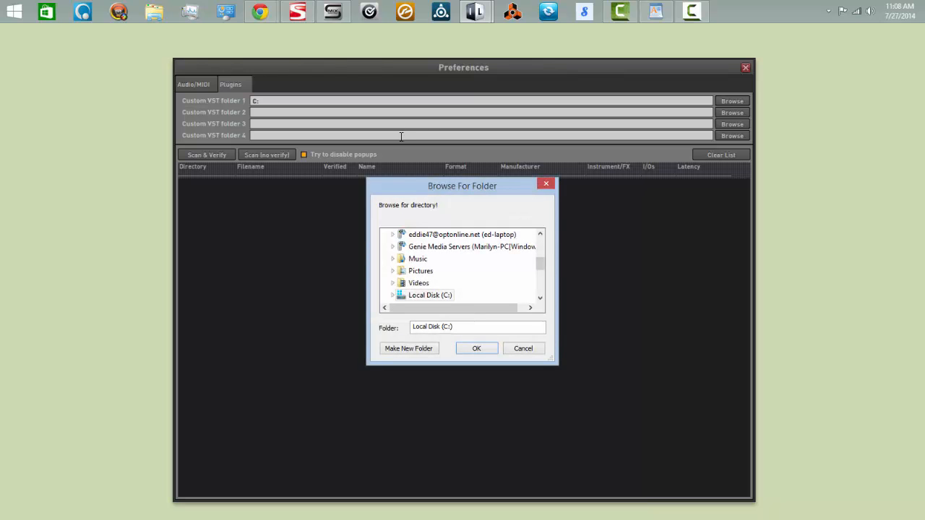
pyautogui.doubleClick(412, 296)
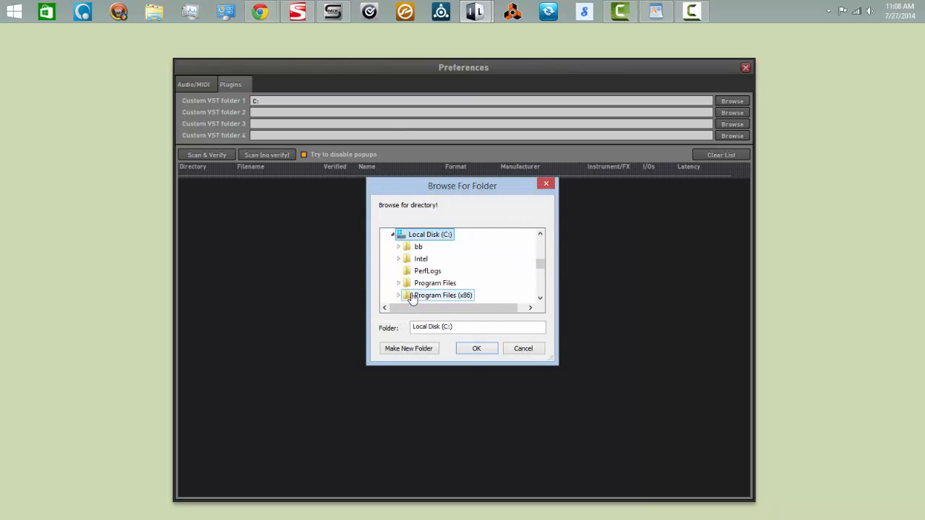
pyautogui.click(472, 352)
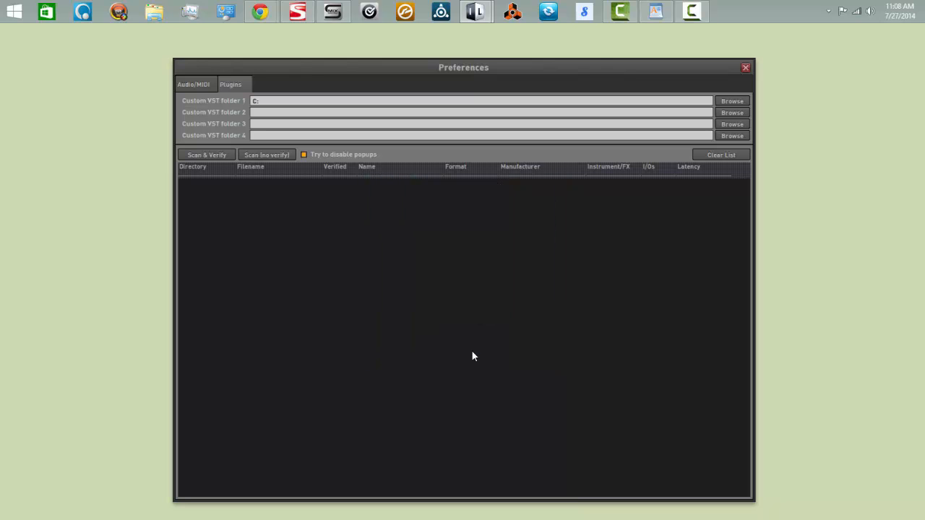
# - Scan and verify the VST plugins, cancelling the Blue Cat FreqAnalyst and Novation V-Station registration requests
pyautogui.click(205, 156)
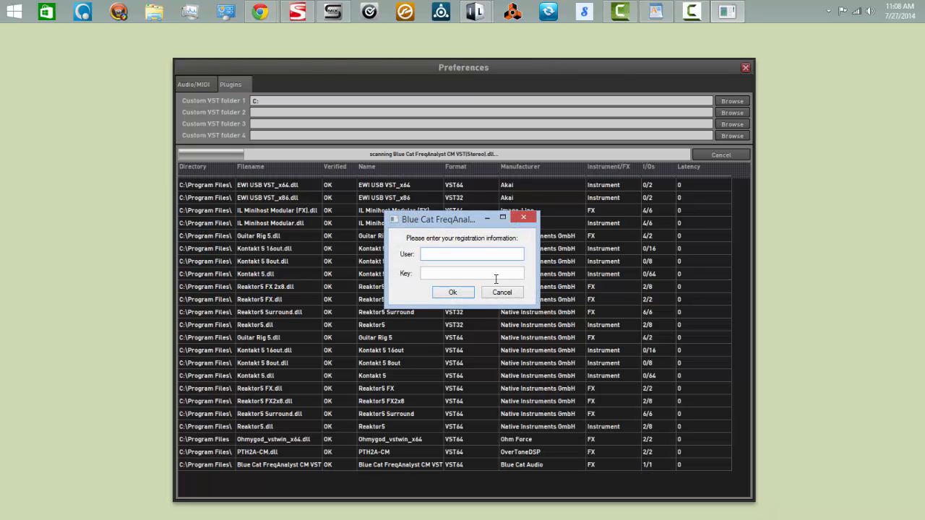
pyautogui.click(502, 292)
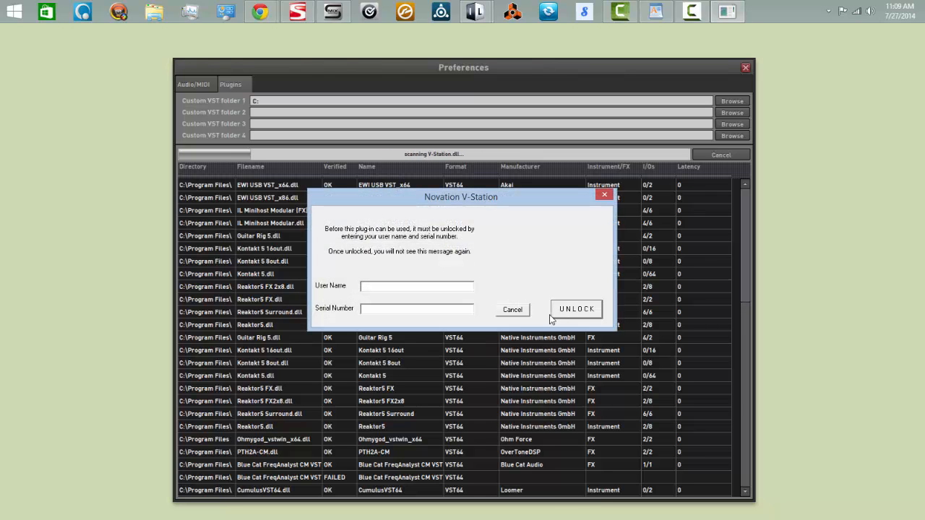
pyautogui.click(517, 310)
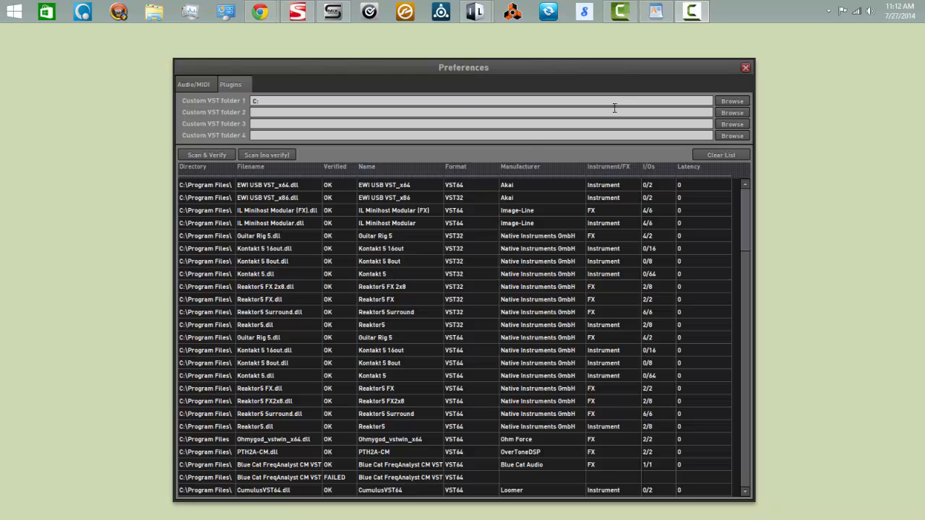
# - Close the plugin preferences and quit Minihost Modular
pyautogui.click(746, 68)
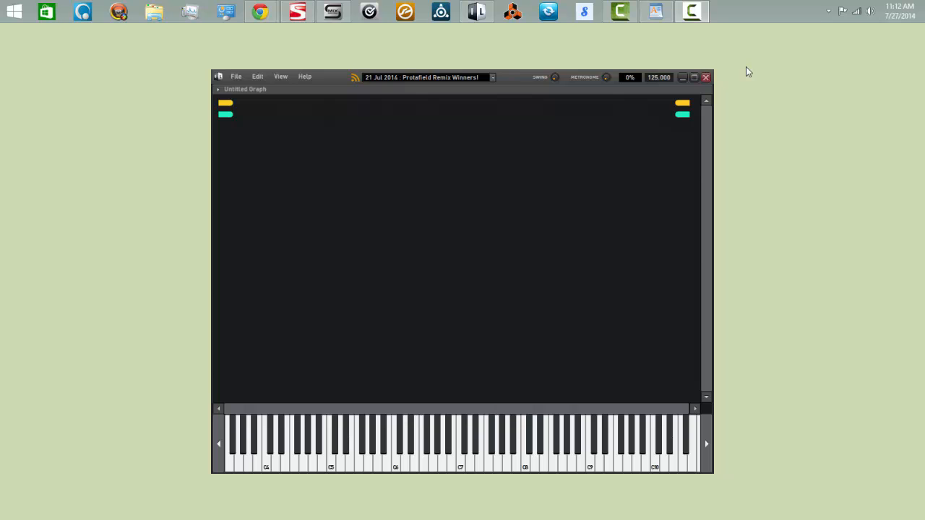
pyautogui.click(706, 78)
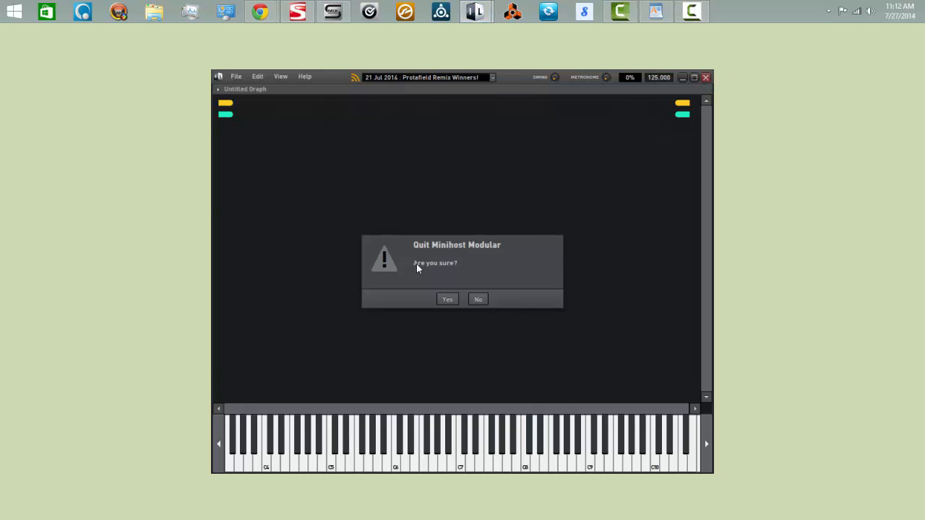
pyautogui.click(447, 299)
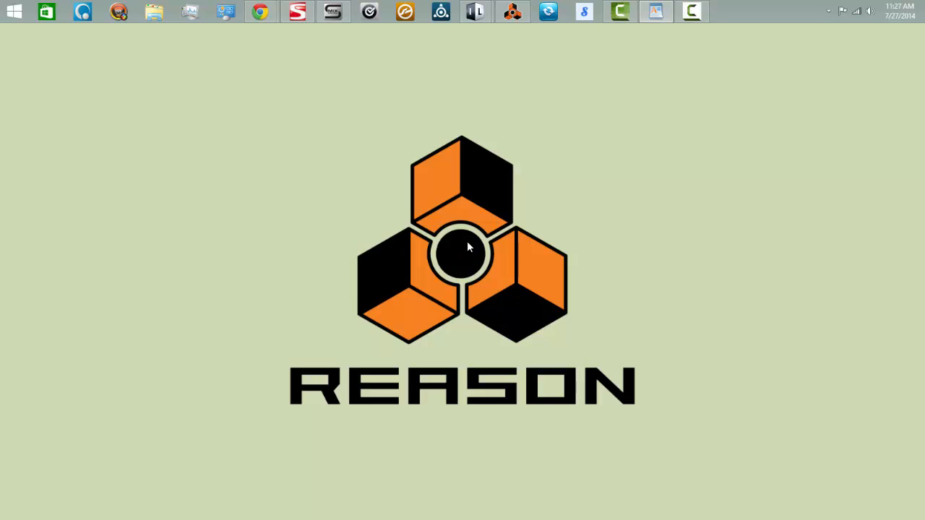
# - Switch to Reason, add an External MIDI Instrument to the rack and set its MIDI output to MME 2- LoopBe Internal MIDI
pyautogui.click(511, 13)
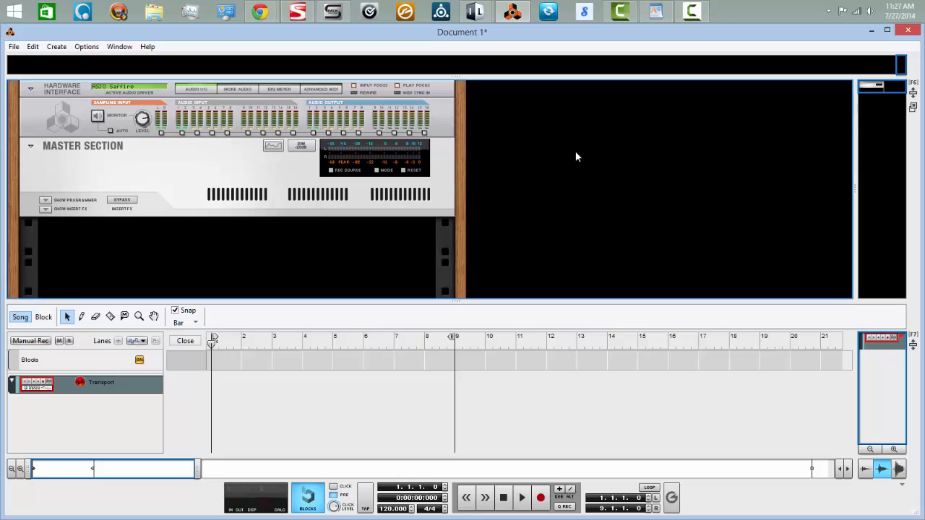
pyautogui.rightClick(575, 156)
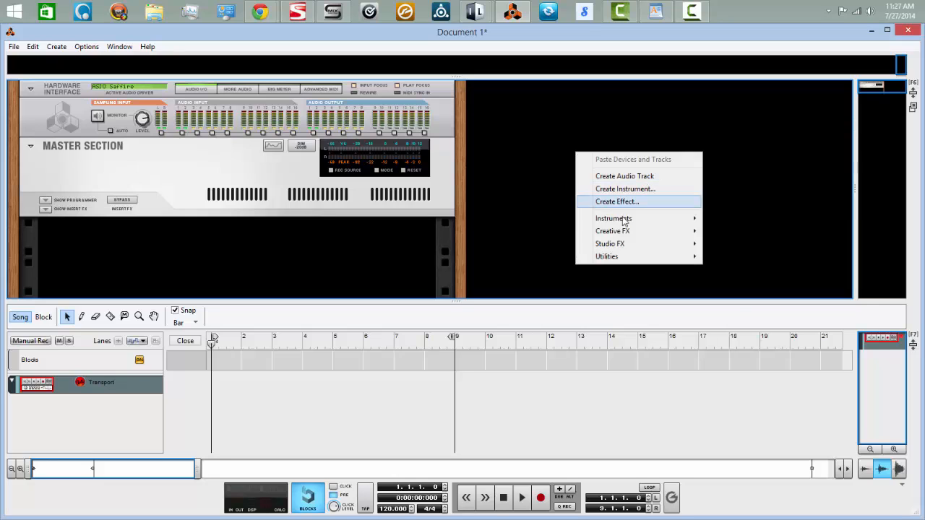
pyautogui.moveTo(626, 221)
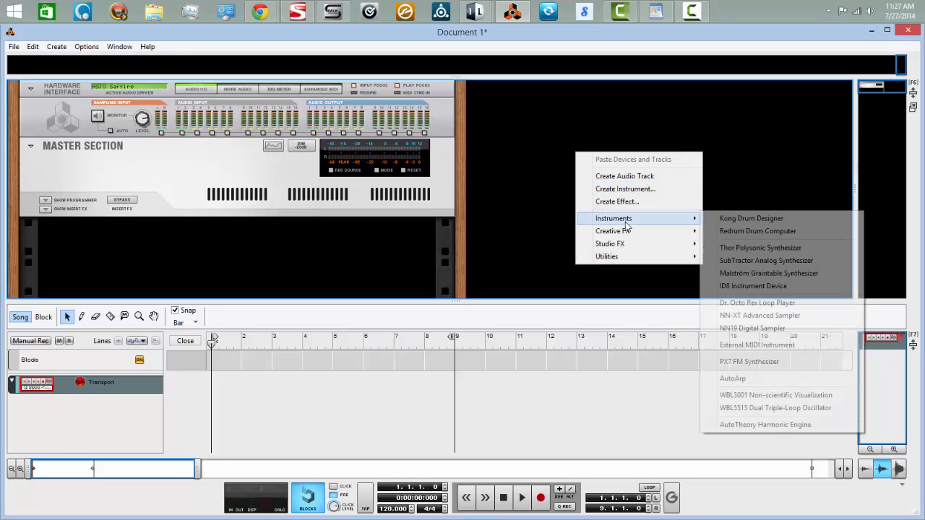
pyautogui.click(743, 346)
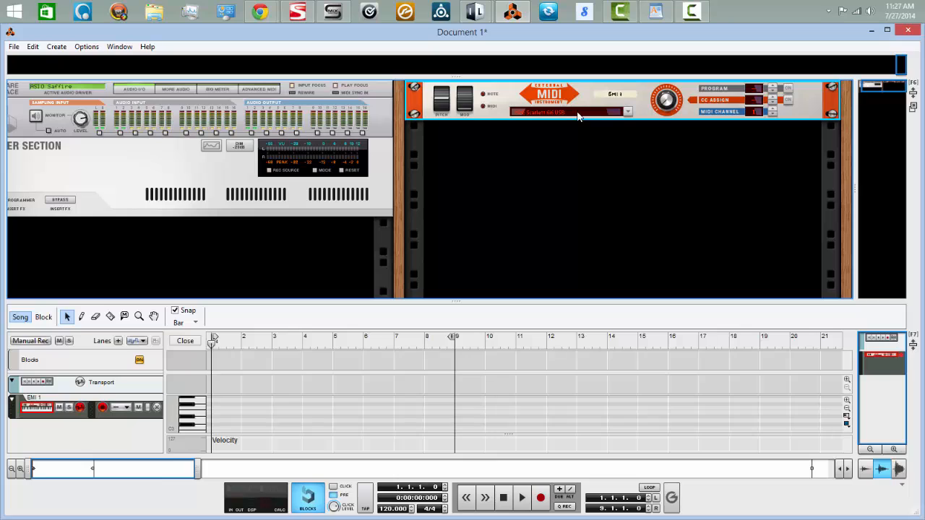
pyautogui.click(628, 112)
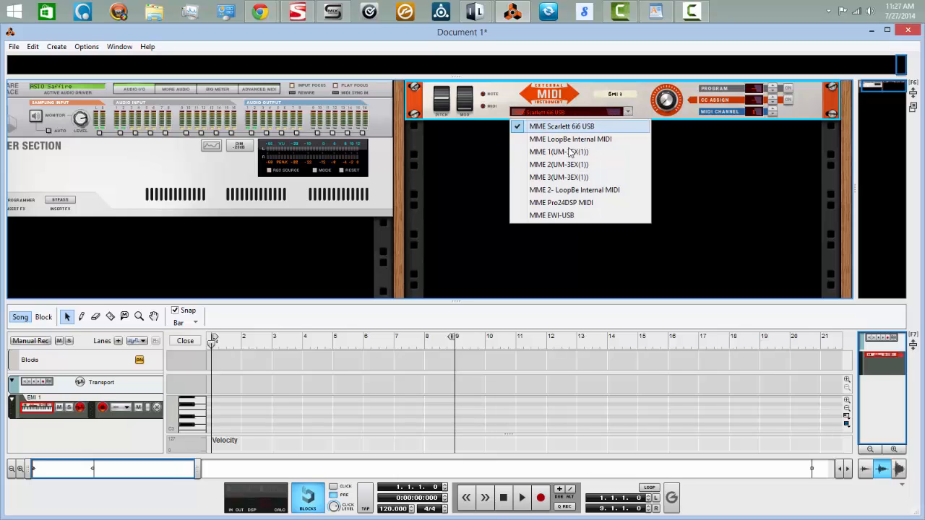
pyautogui.click(572, 190)
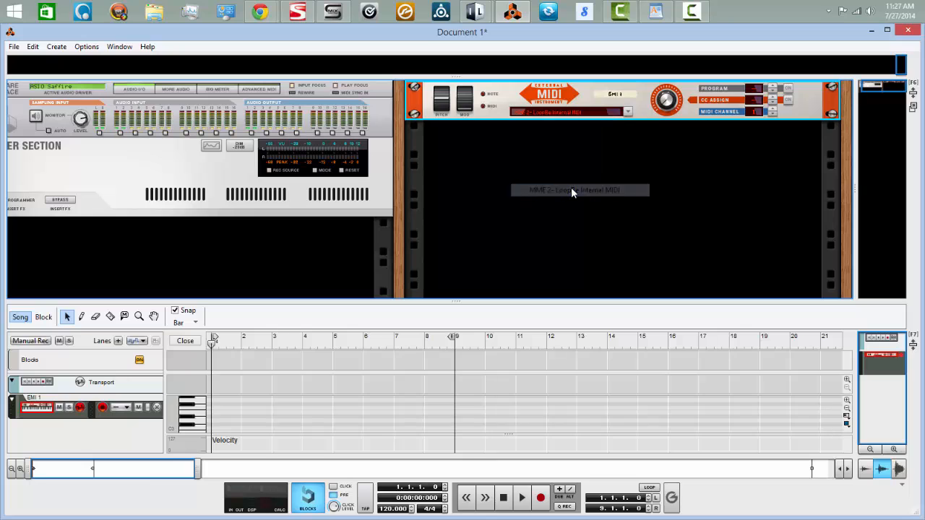
# - Create an audio track in the rack below the External MIDI Instrument and expand its device to show the input settings
pyautogui.rightClick(443, 148)
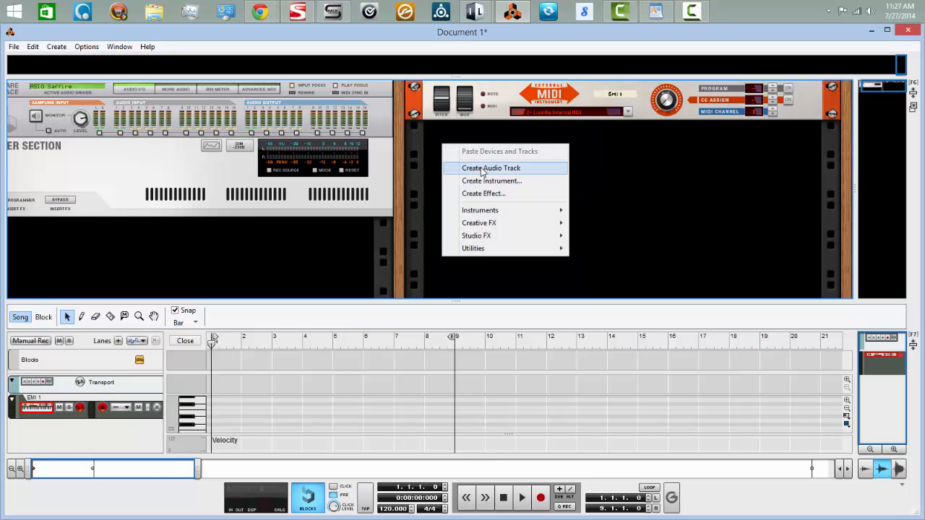
pyautogui.click(481, 168)
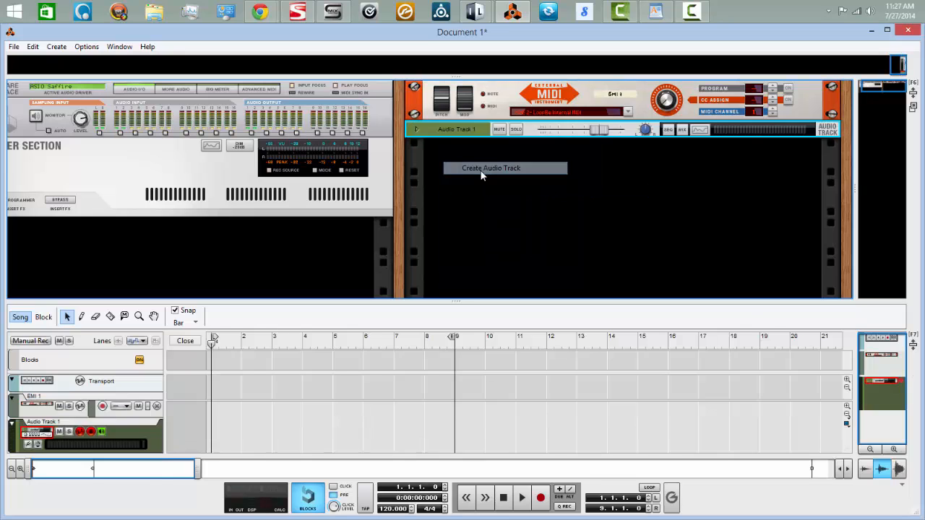
pyautogui.click(417, 131)
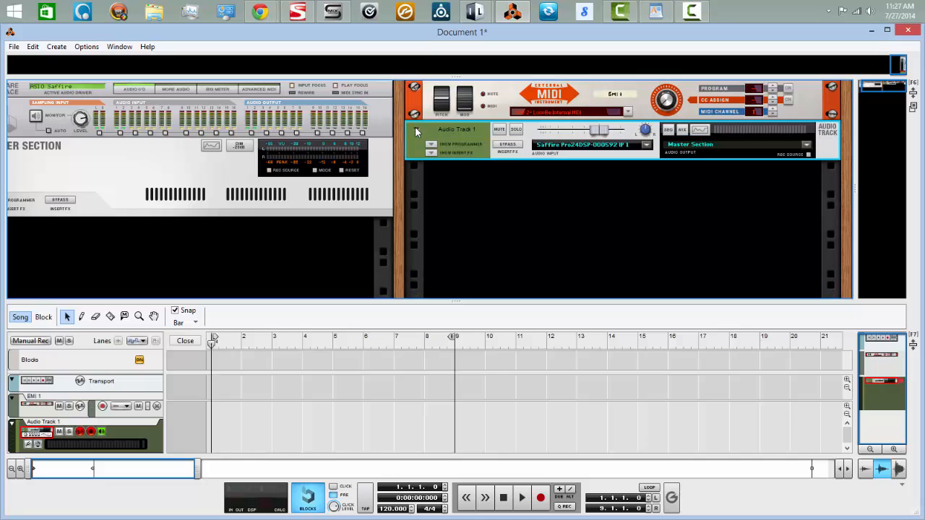
# - Set Audio Track 1 to stereo input from Saffire SPDIF L + SPDIF R, and enable its monitoring with the EMI 1 track selected
pyautogui.click(644, 145)
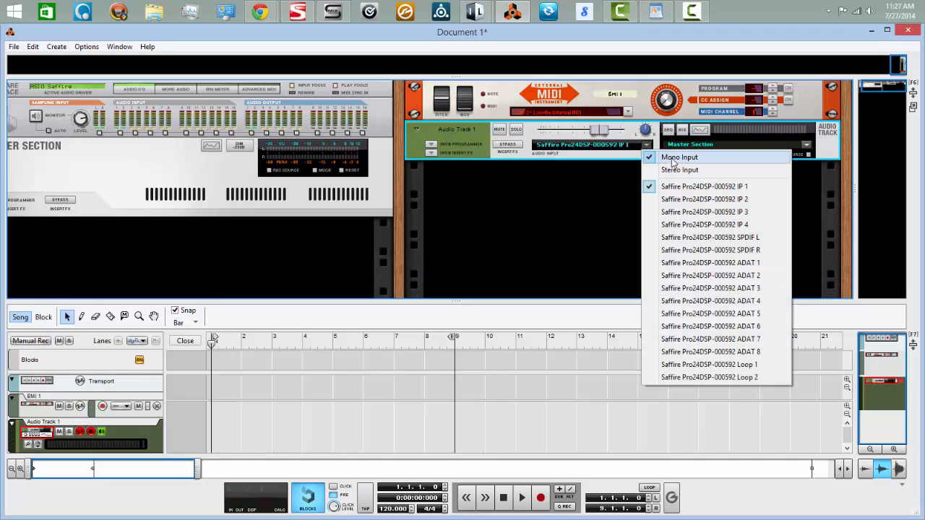
pyautogui.click(672, 170)
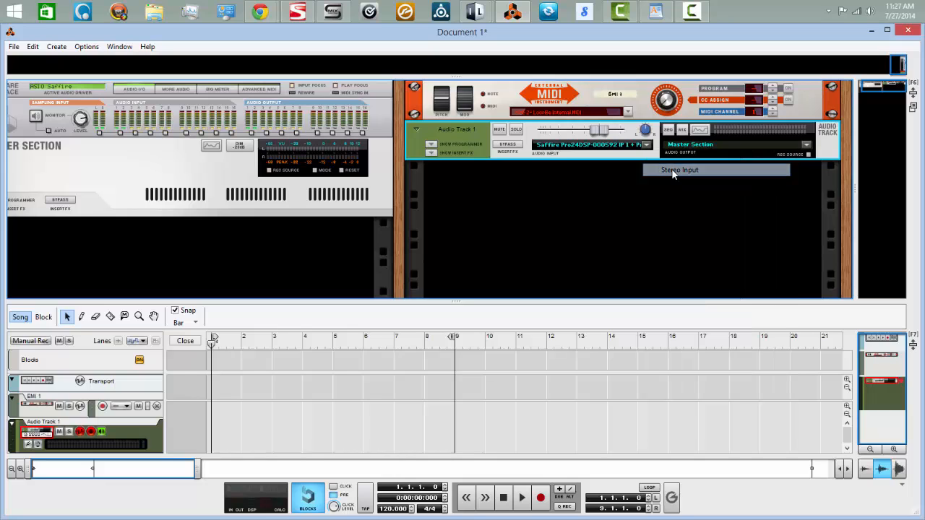
pyautogui.click(648, 146)
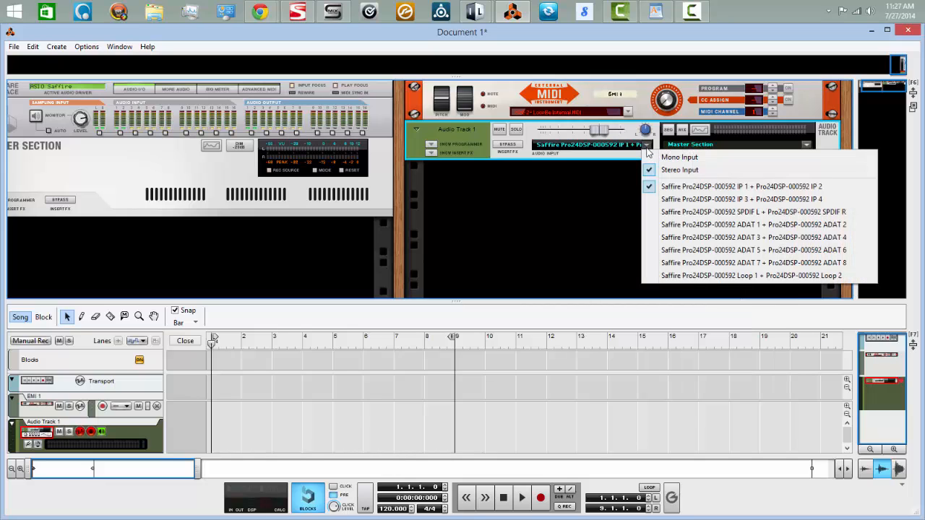
pyautogui.click(680, 211)
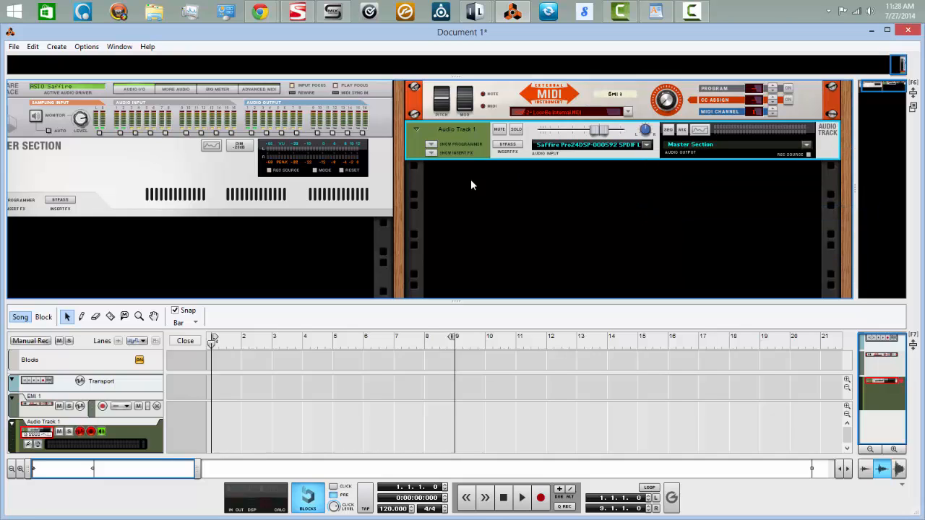
pyautogui.click(34, 407)
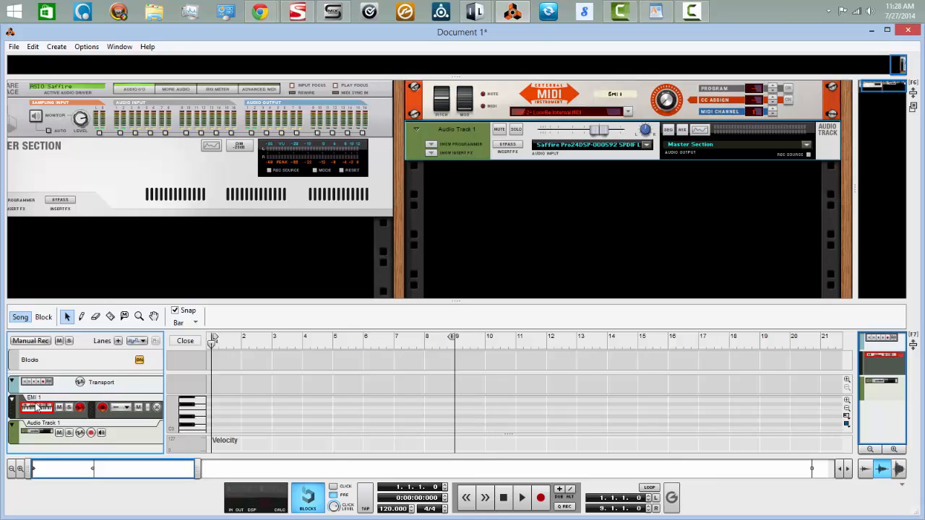
pyautogui.click(101, 433)
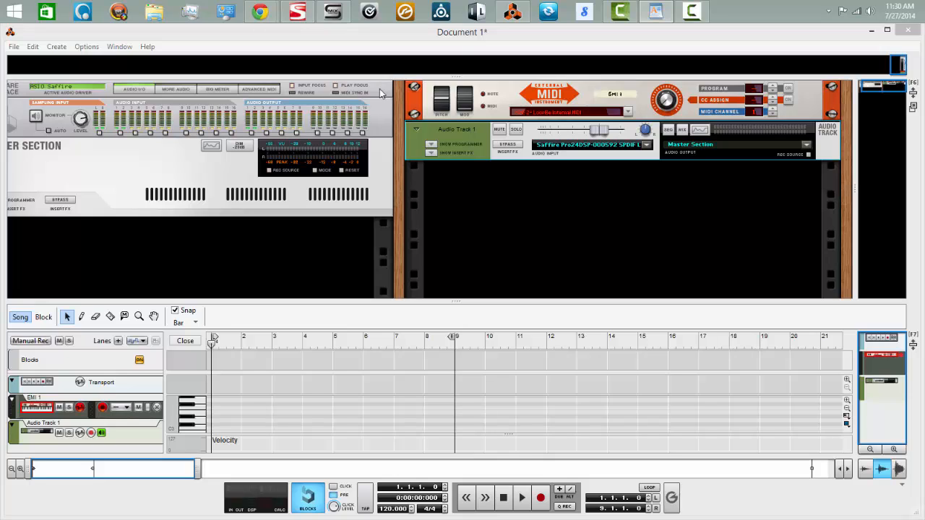
# - Switch to Minihost Modular, dismiss the welcome screen and add the Kontakt 5 8out plugin to the graph
pyautogui.click(474, 14)
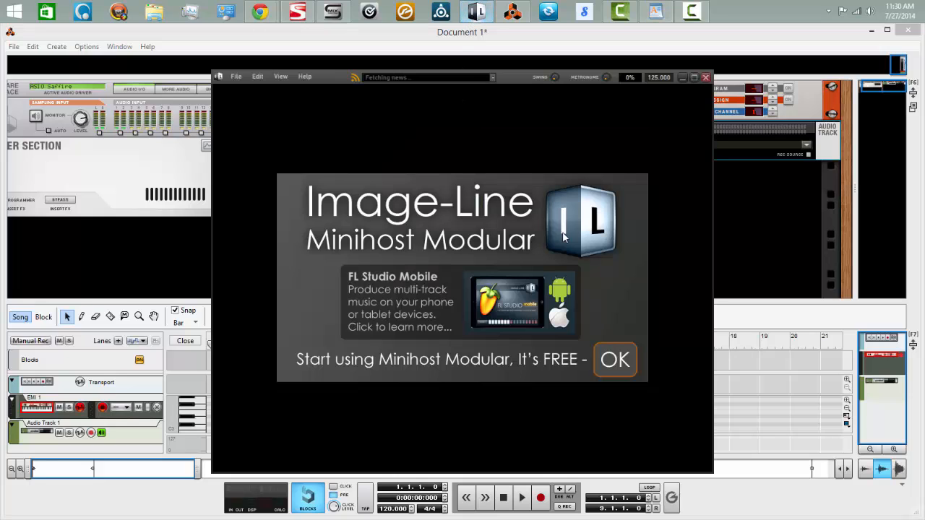
pyautogui.click(614, 360)
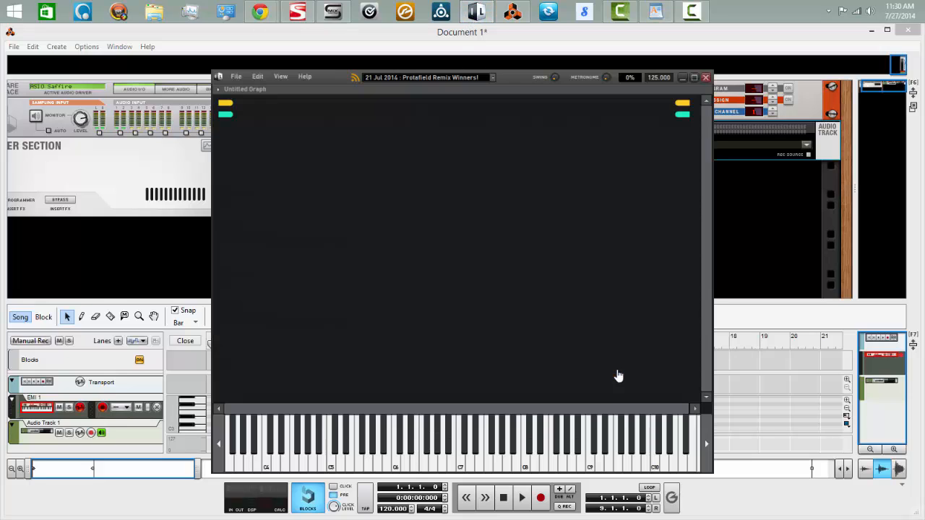
pyautogui.rightClick(463, 221)
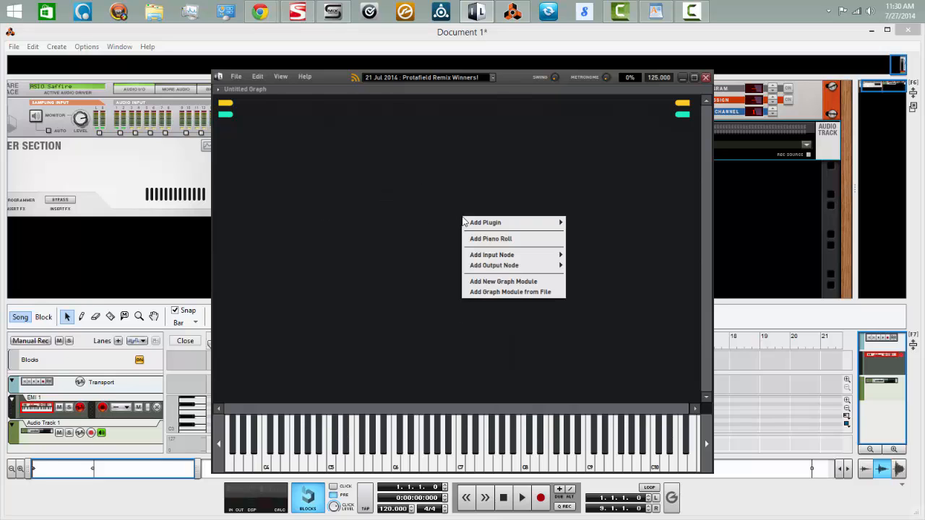
pyautogui.moveTo(484, 227)
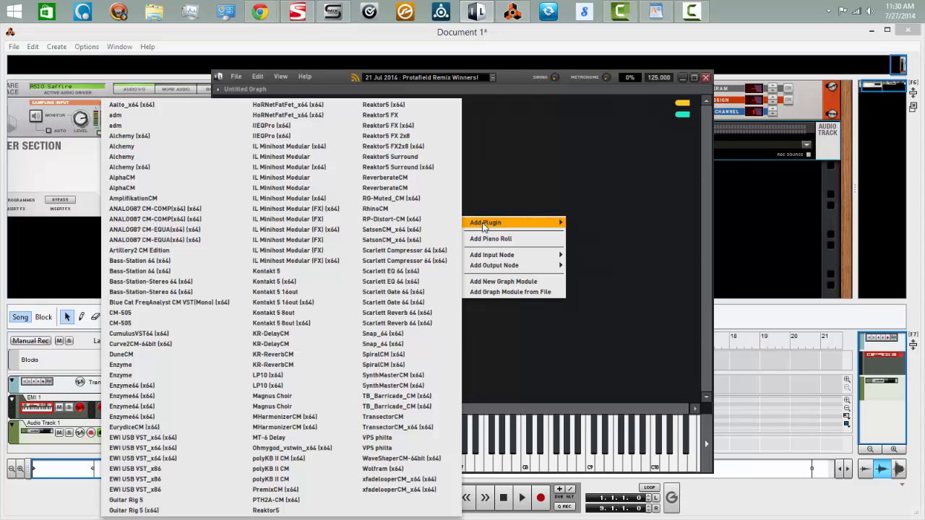
pyautogui.click(284, 327)
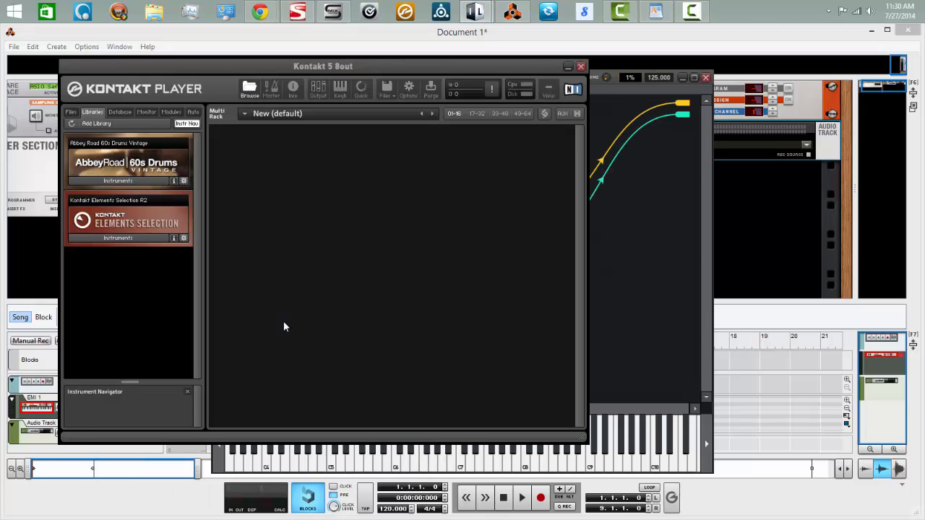
# - Load String Ensemble.nki from Kontakt Elements Selection R2 and set its MIDI channel to omni
pyautogui.click(111, 239)
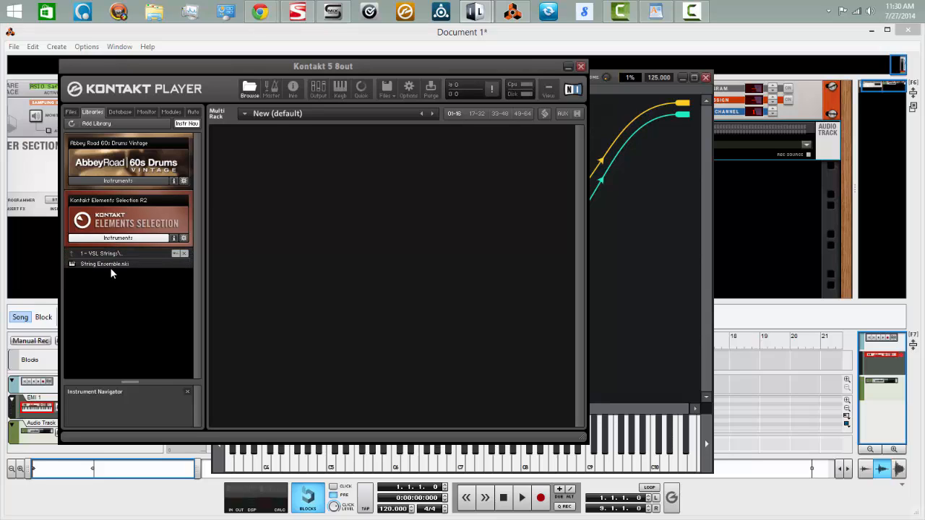
pyautogui.doubleClick(110, 265)
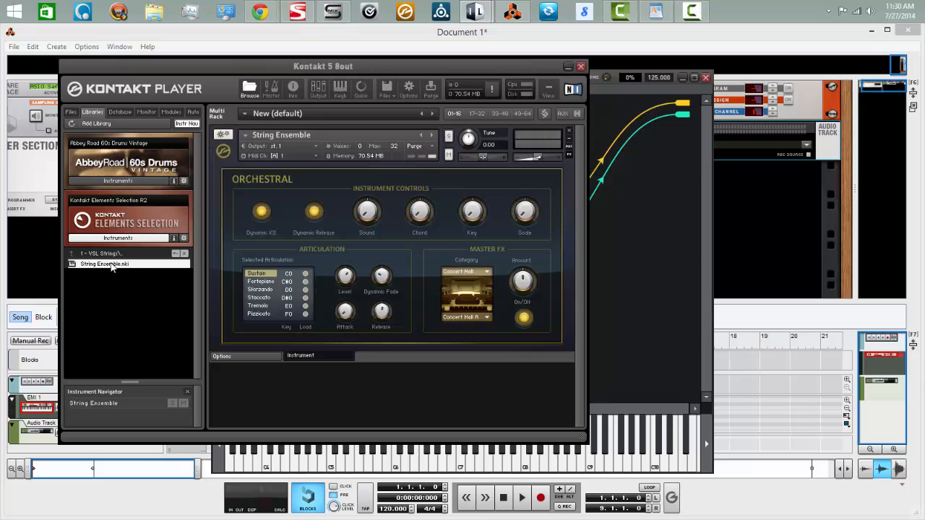
pyautogui.click(315, 154)
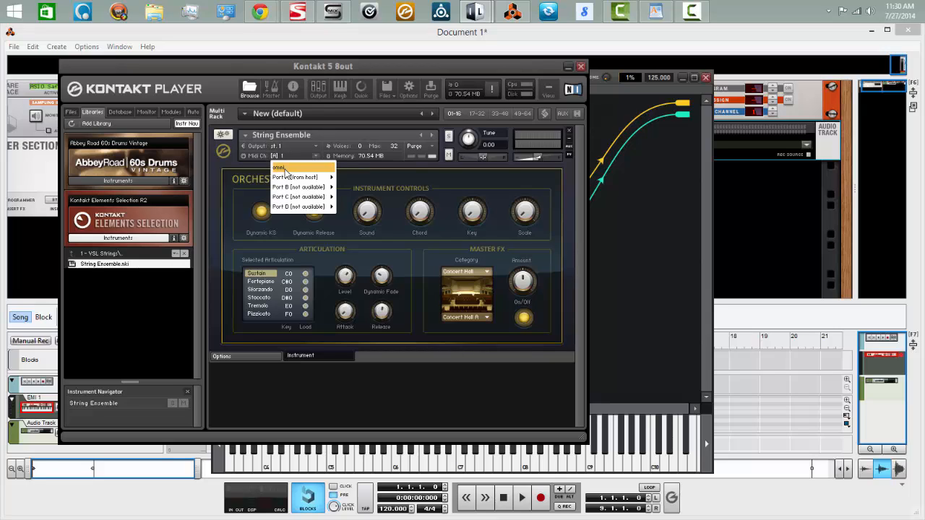
pyautogui.moveTo(302, 178)
pyautogui.click(294, 167)
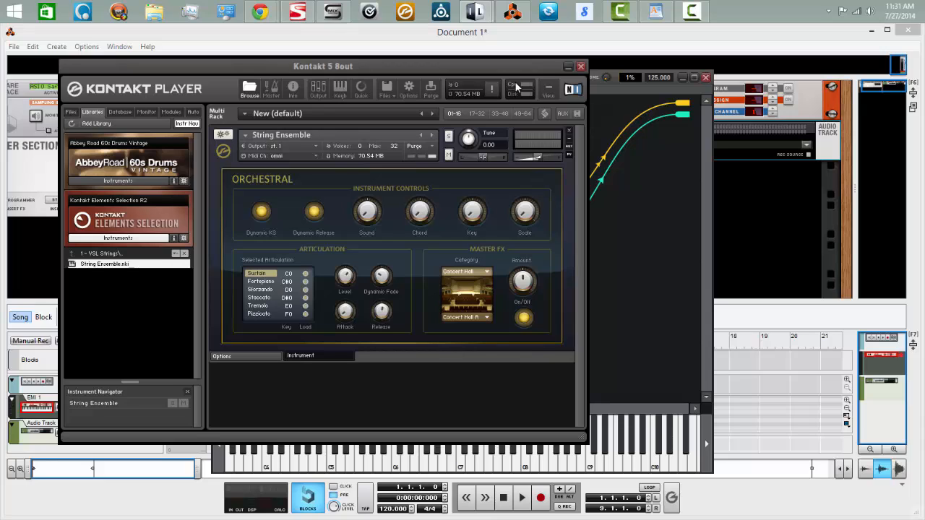
# - Return to Reason, record a MIDI part on the EMI 1 track and shorten the recorded clip to 4 bars
pyautogui.click(567, 67)
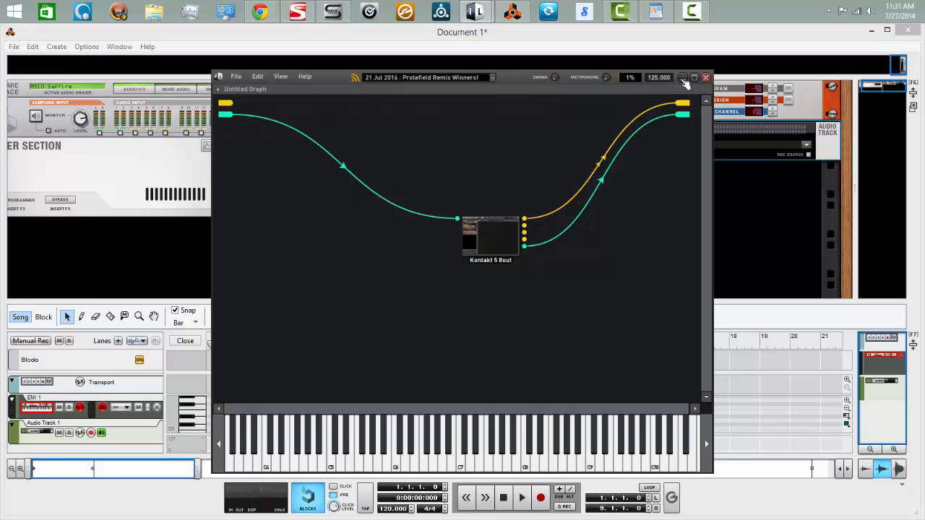
pyautogui.click(682, 78)
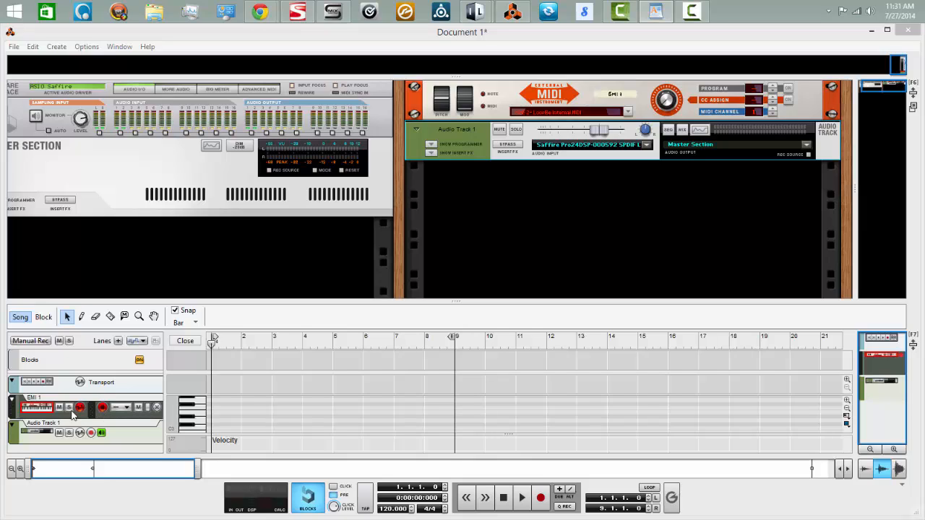
pyautogui.click(541, 499)
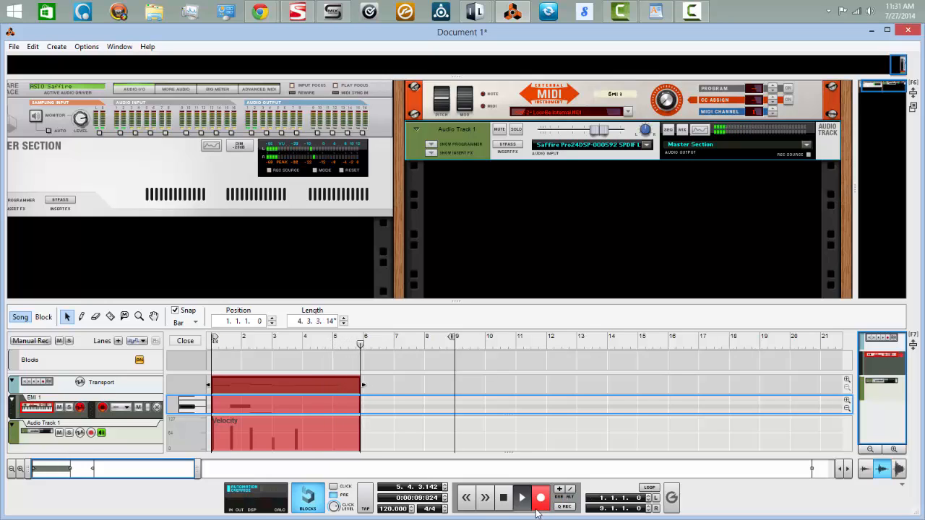
pyautogui.click(498, 502)
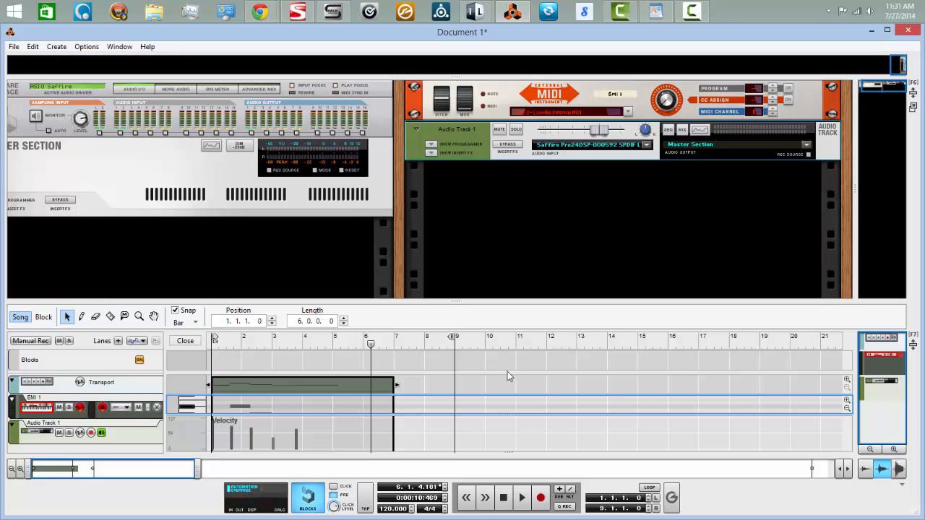
pyautogui.click(191, 343)
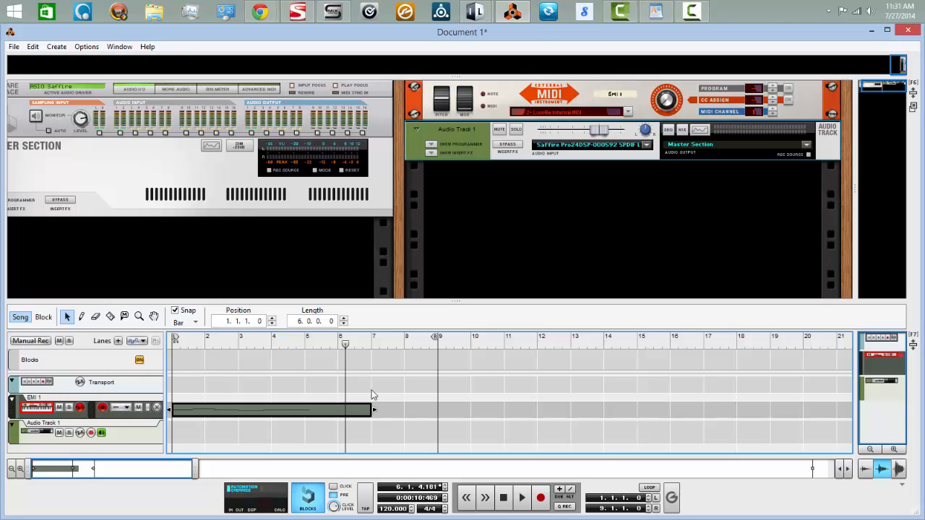
pyautogui.moveTo(370, 410); pyautogui.dragTo(293, 413)
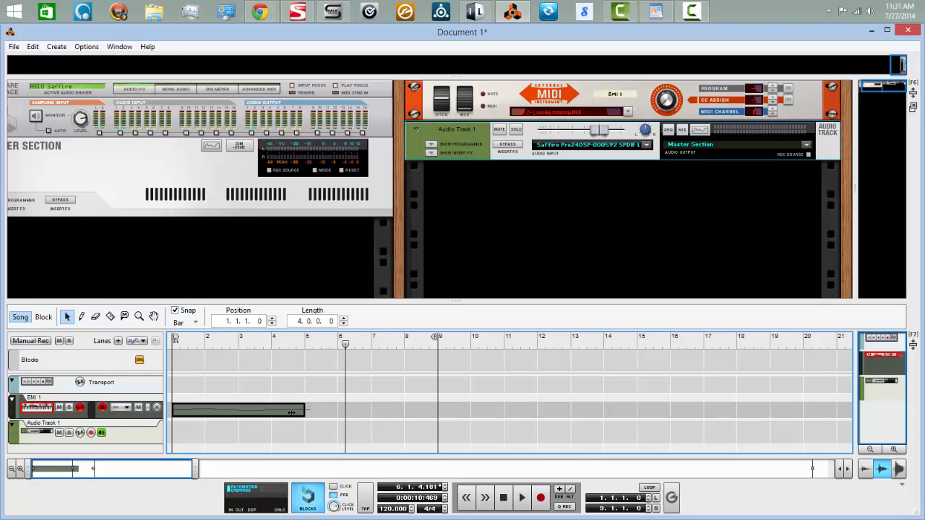
# - Select Audio Track 1 and record the plugin's audio onto it from the song start, stopping just past bar 5
pyautogui.click(29, 439)
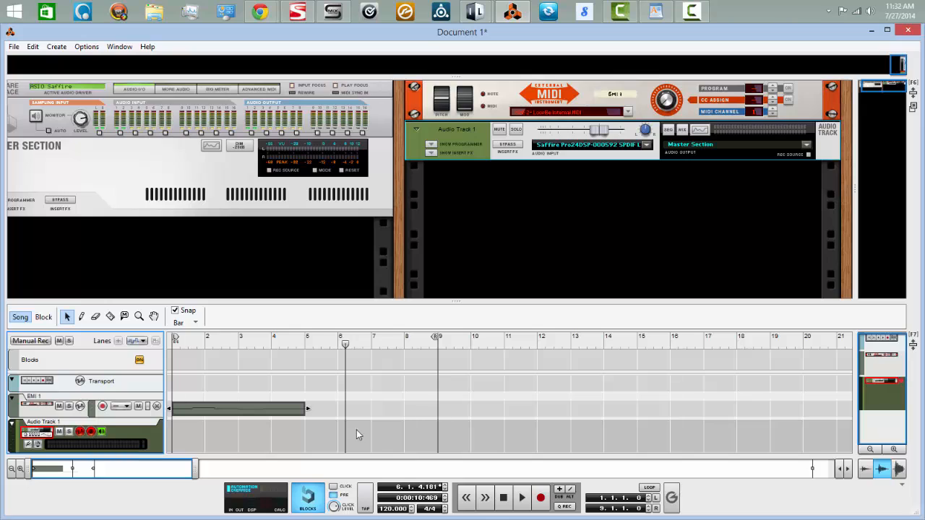
pyautogui.click(502, 498)
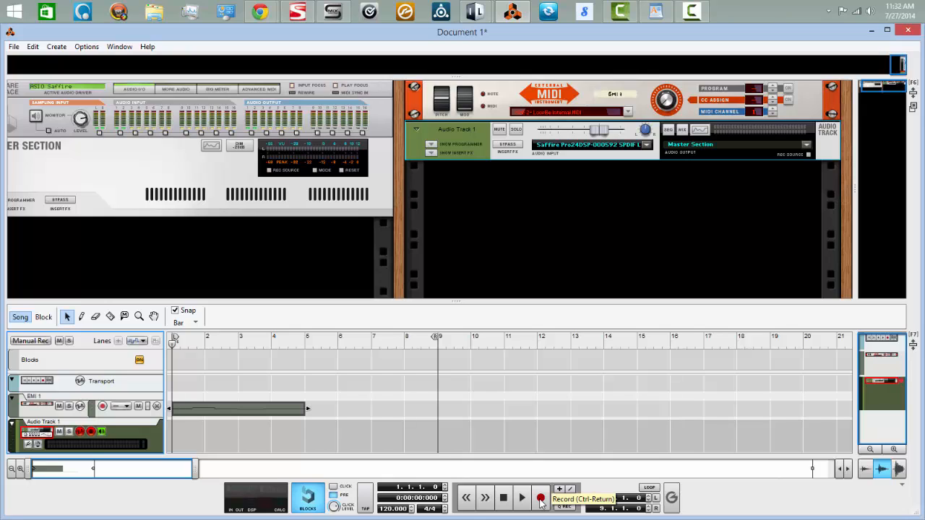
pyautogui.click(540, 499)
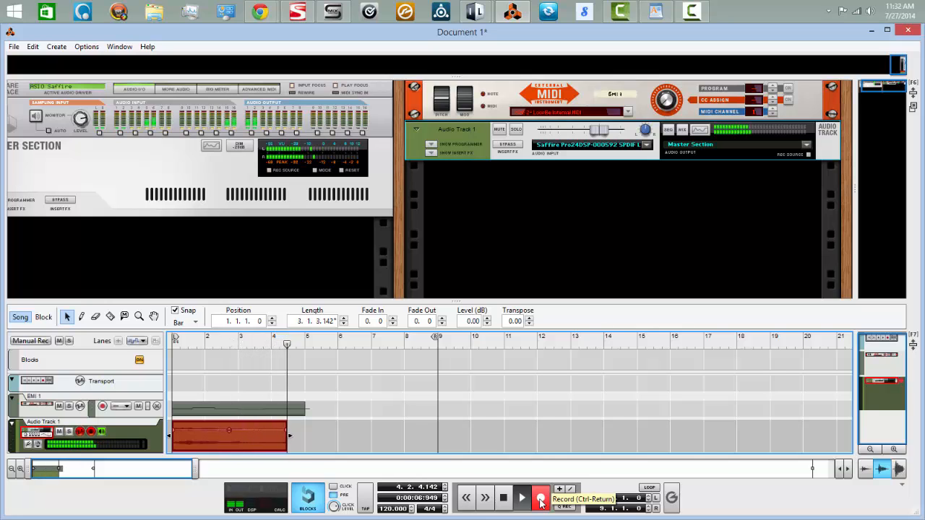
pyautogui.click(504, 500)
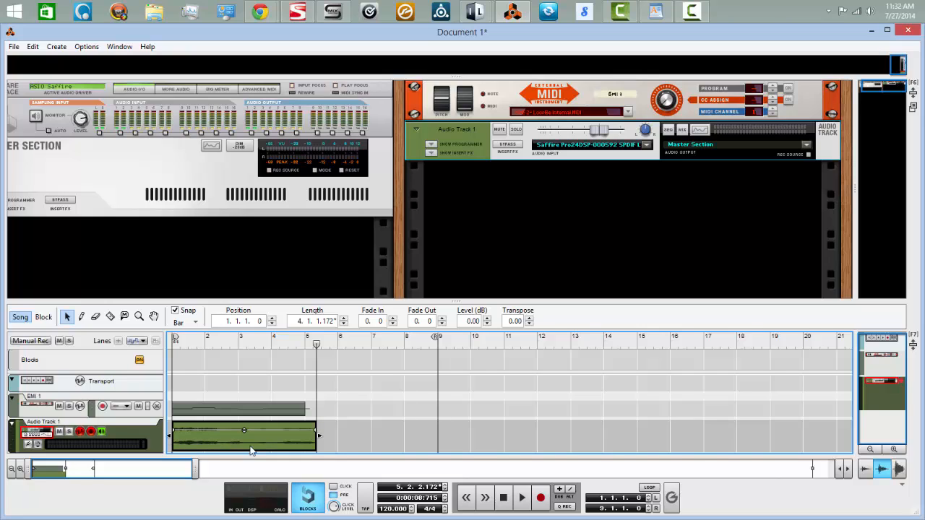
# - Mute the EMI 1 track and play back the recorded audio from the song start, stopping after the clip ends
pyautogui.click(503, 499)
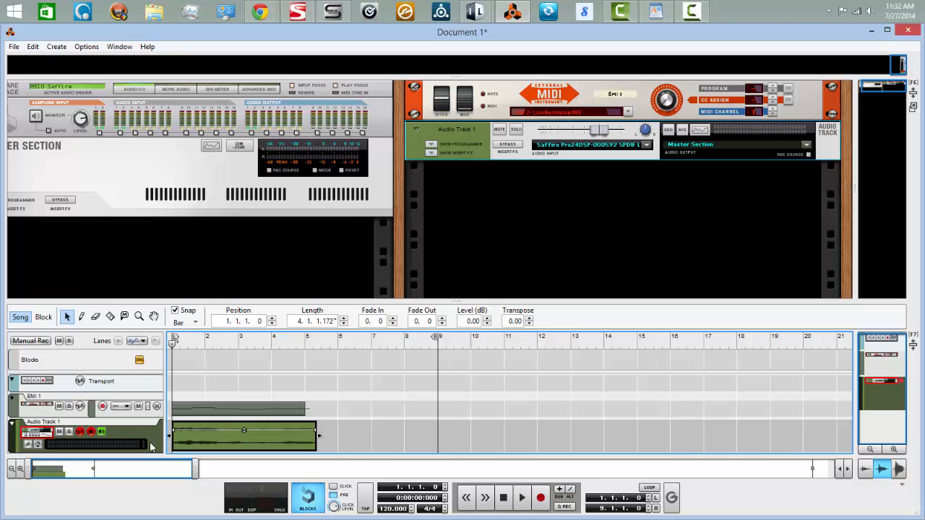
pyautogui.click(59, 407)
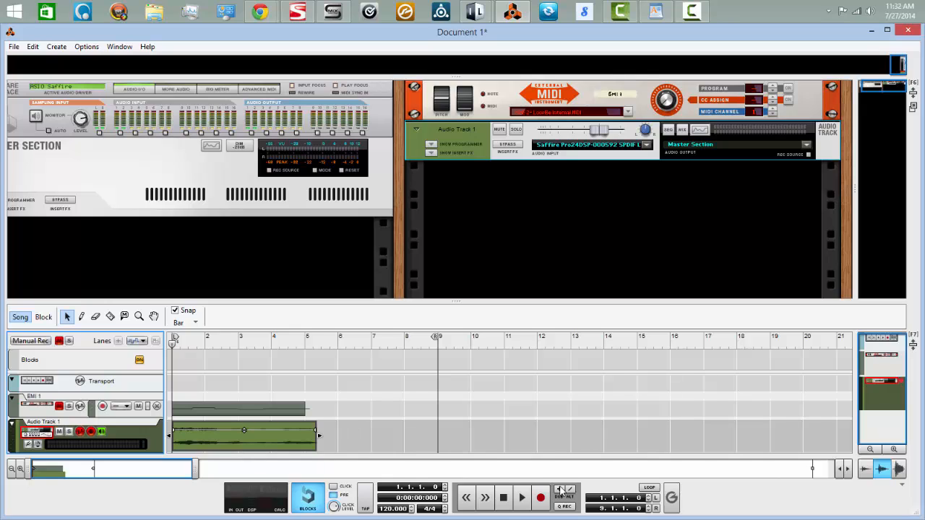
pyautogui.click(520, 498)
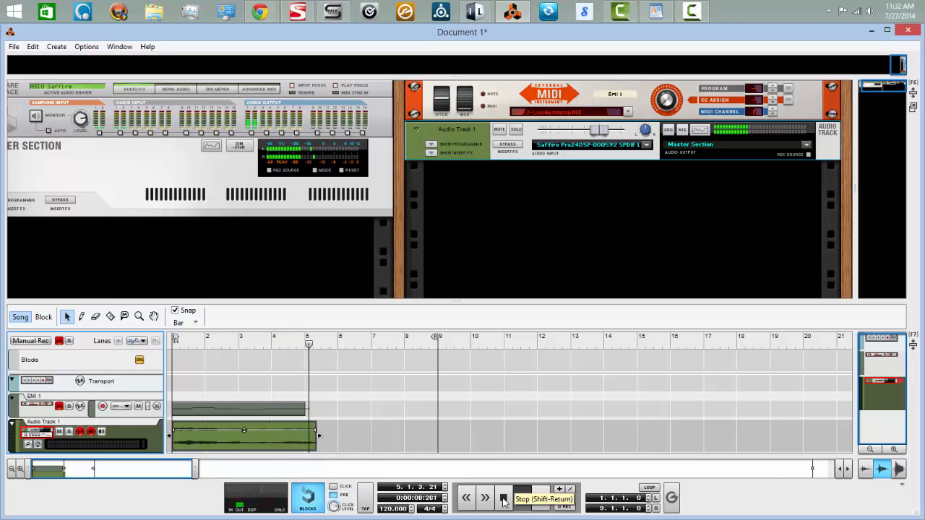
pyautogui.click(503, 500)
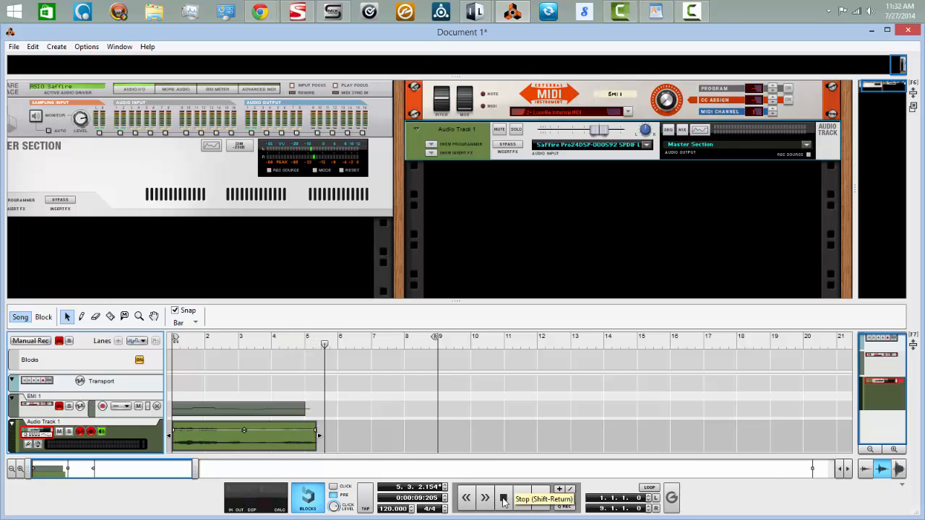